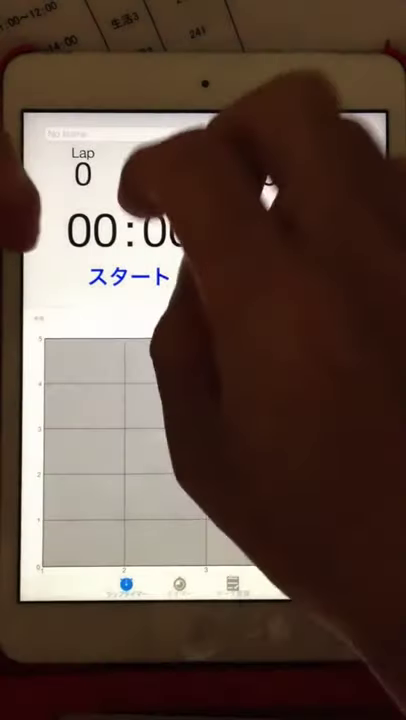
Start the timer, record 34 laps, and stop it at 6.9 seconds total
left_click(130, 277)
left_click(280, 277)
double_click(280, 277)
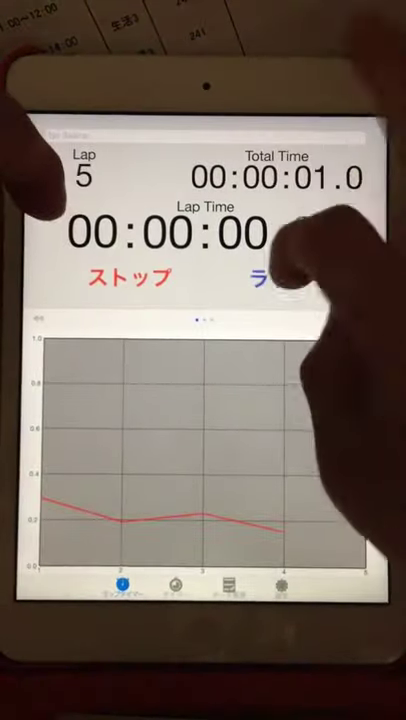
triple_click(280, 277)
double_click(280, 277)
double_click(280, 277)
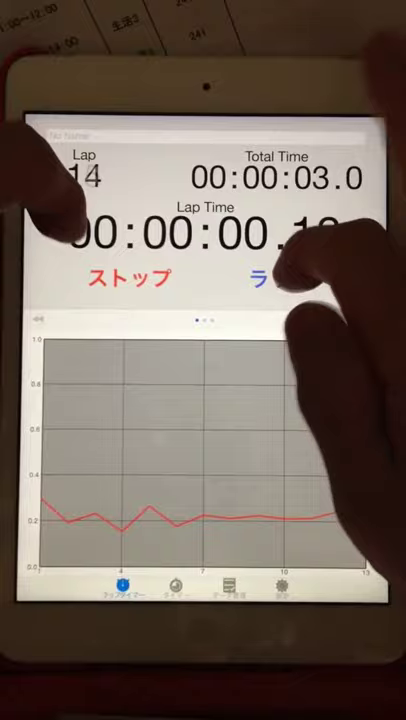
triple_click(280, 277)
double_click(280, 277)
triple_click(280, 277)
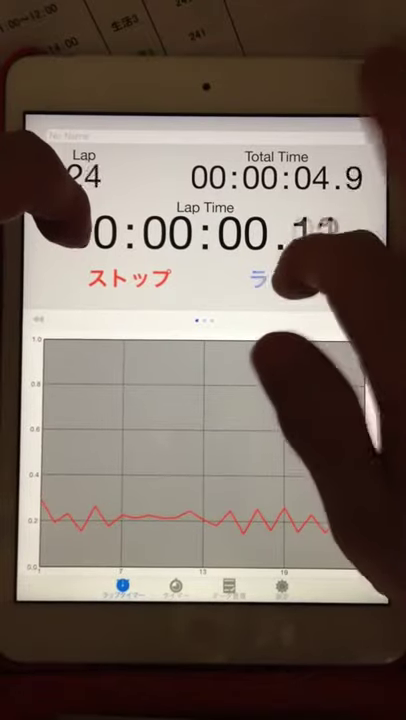
double_click(280, 277)
triple_click(280, 277)
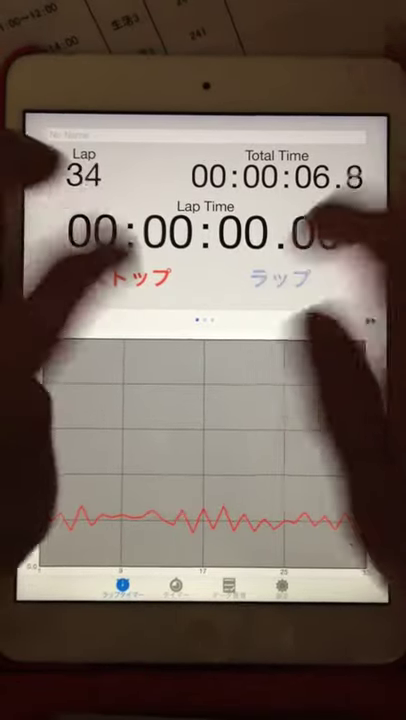
left_click(130, 277)
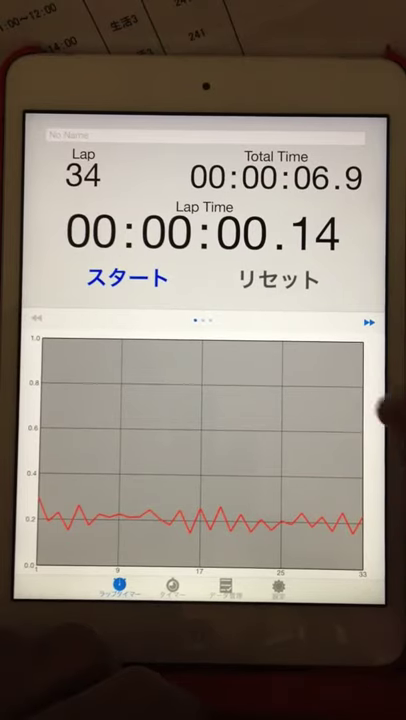
Swipe the graph panel to page 2 to reveal the individual lap-time list
left_click_drag(350, 450, 100, 450)
scroll(310, 450, "down", 10)
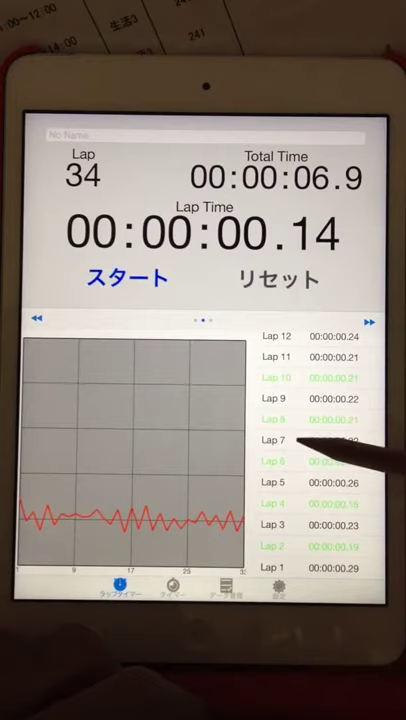
scroll(310, 450, "up", 4)
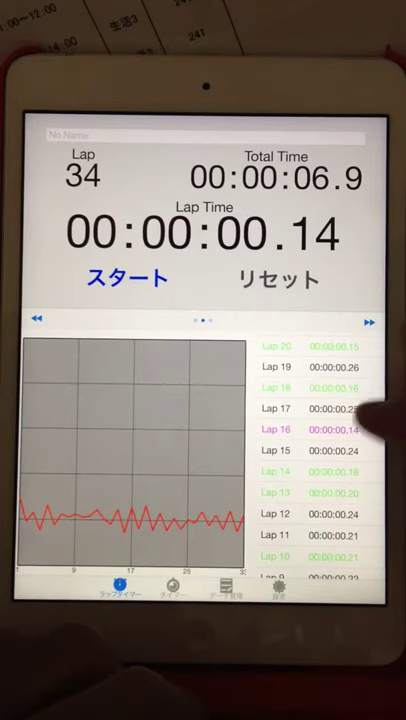
Scroll the lap list to show laps 13–23, with lap 16 fastest at 0.14 s
left_click_drag(355, 415, 360, 488)
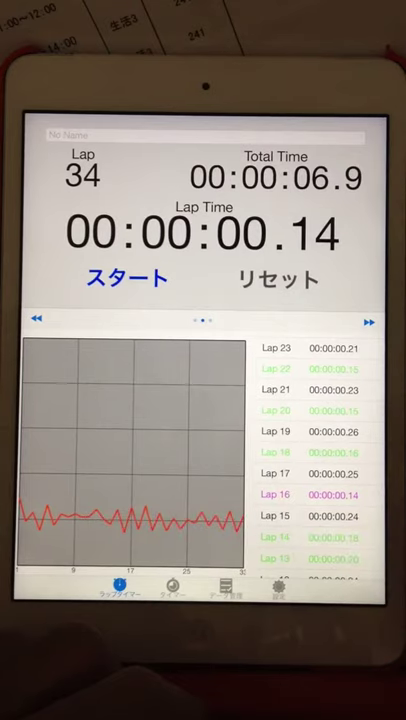
scroll(310, 450, "down", 5)
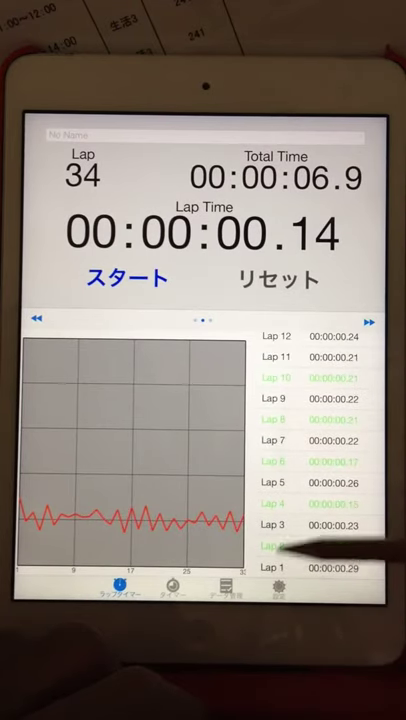